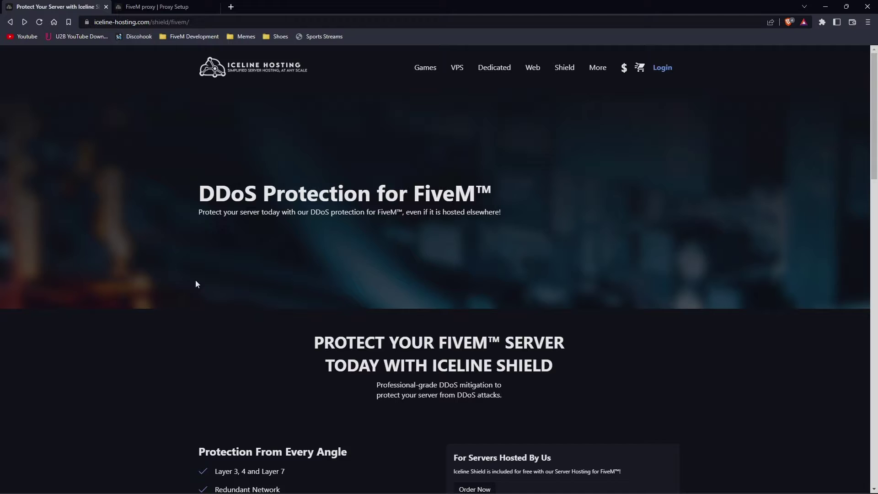
Scroll down the Iceline Shield page to the FAQ section.
{"action": "scroll", "coordinate": [194, 283], "scroll_direction": "down", "scroll_amount": 1}
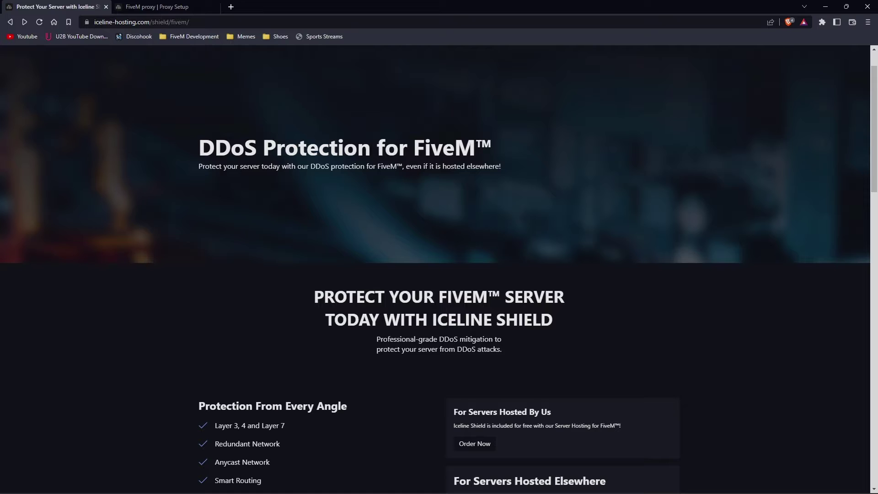
{"action": "scroll", "coordinate": [295, 383], "scroll_direction": "down", "scroll_amount": 5}
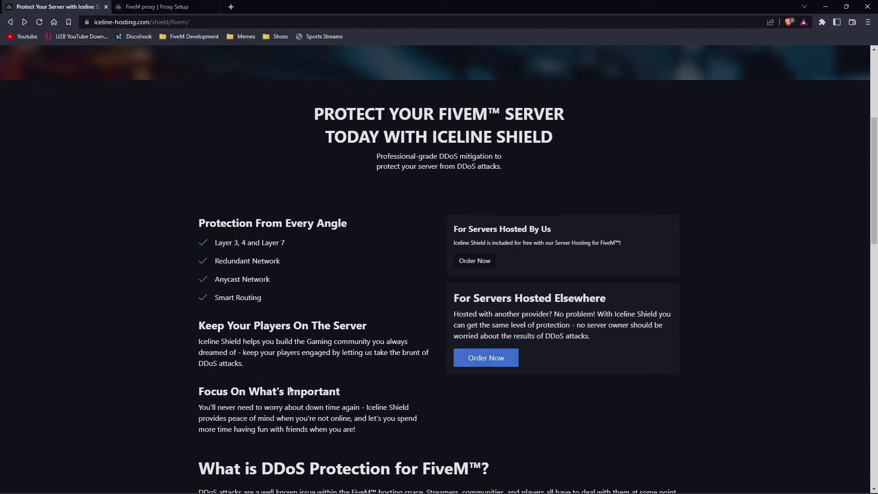
{"action": "scroll", "coordinate": [290, 384], "scroll_direction": "down", "scroll_amount": 2}
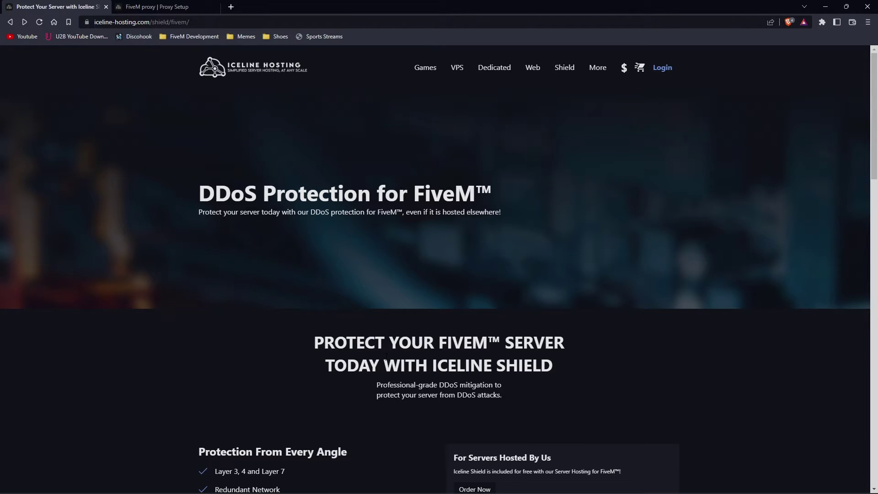
{"action": "scroll", "coordinate": [385, 357], "scroll_direction": "down", "scroll_amount": 2}
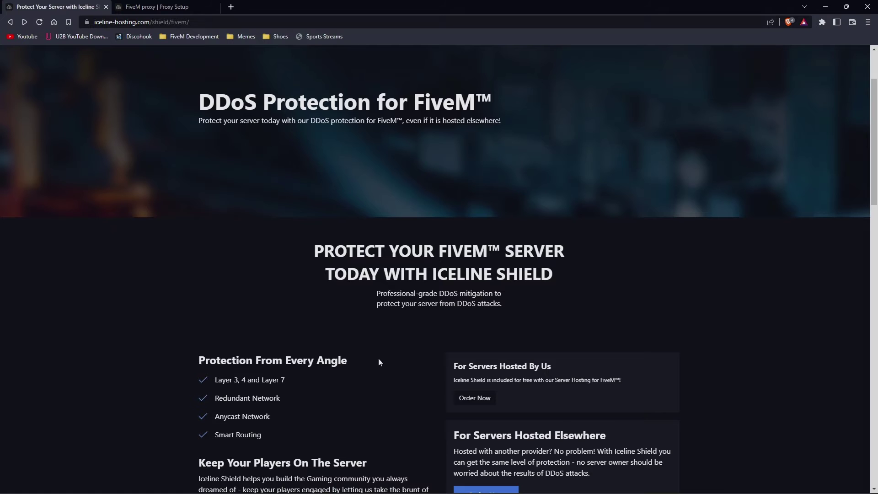
{"action": "scroll", "coordinate": [379, 362], "scroll_direction": "down", "scroll_amount": 5}
{"action": "scroll", "coordinate": [379, 363], "scroll_direction": "down", "scroll_amount": 5}
{"action": "scroll", "coordinate": [378, 362], "scroll_direction": "down", "scroll_amount": 5}
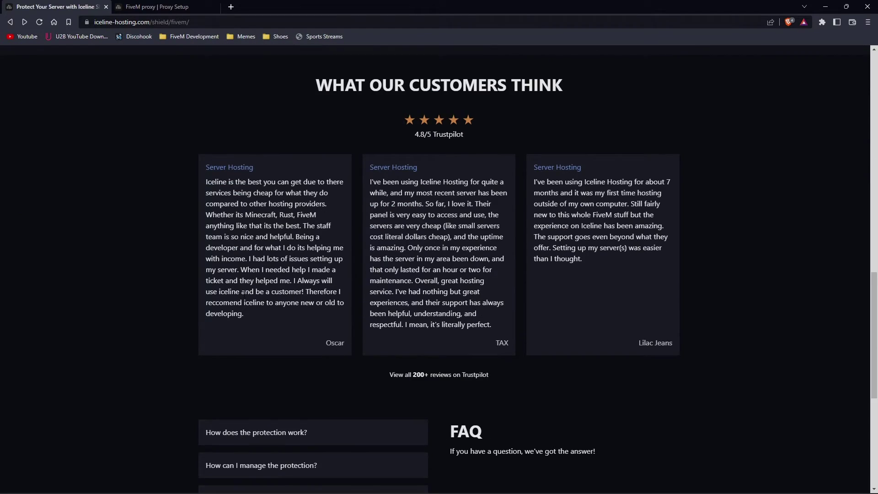
{"action": "scroll", "coordinate": [243, 293], "scroll_direction": "down", "scroll_amount": 3}
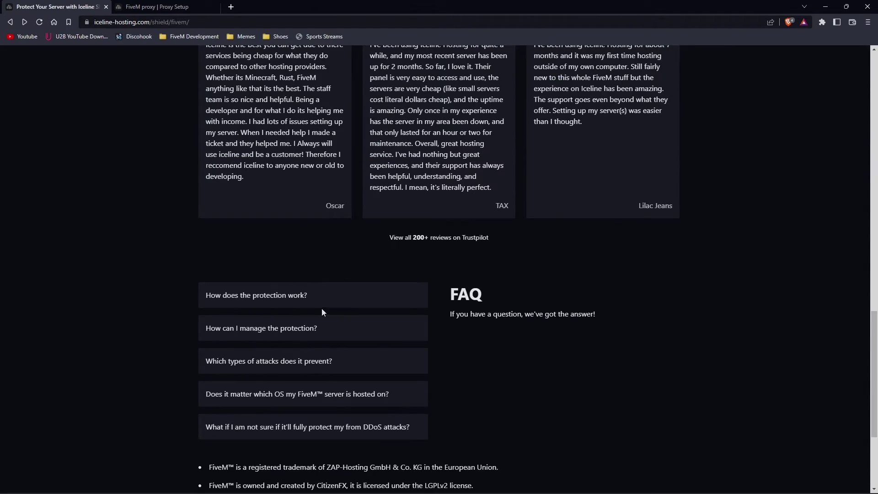
Expand the FAQ answers on how protection works, how it's managed, and prevented attacks.
{"action": "left_click", "coordinate": [303, 297]}
{"action": "left_click", "coordinate": [292, 377]}
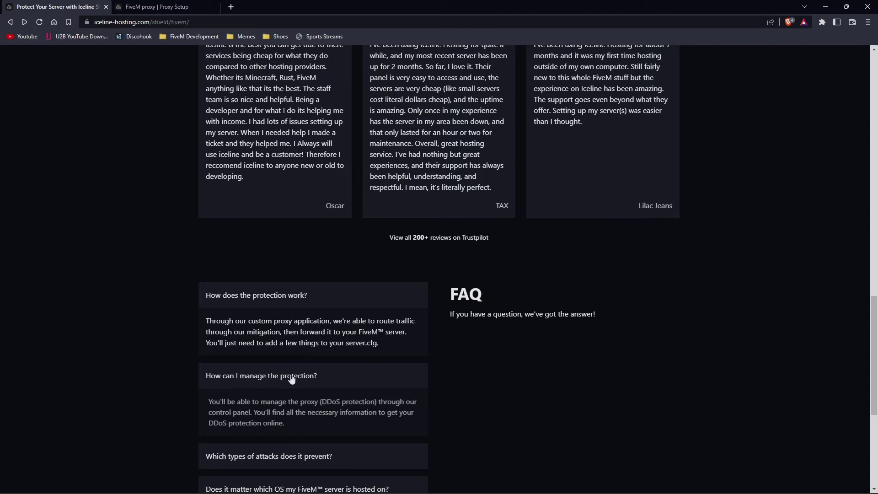
{"action": "left_click", "coordinate": [288, 462]}
{"action": "scroll", "coordinate": [292, 463], "scroll_direction": "down", "scroll_amount": 2}
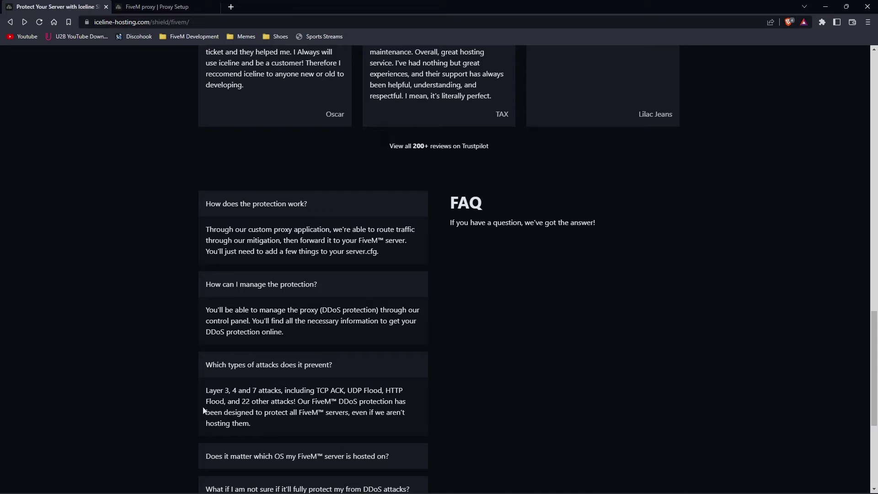
{"action": "scroll", "coordinate": [203, 410], "scroll_direction": "up", "scroll_amount": 10}
{"action": "scroll", "coordinate": [330, 293], "scroll_direction": "up", "scroll_amount": 3}
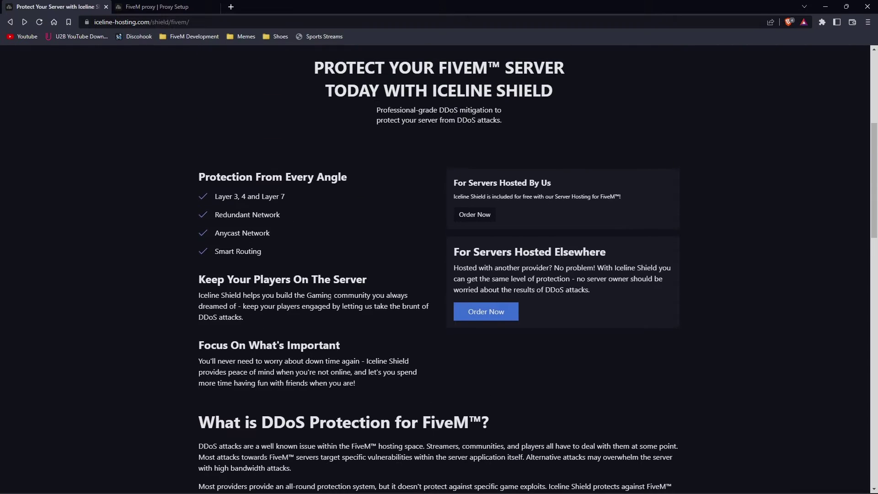
Order FXServer Remote DDoS Protection with quarterly billing in Virginia, USA.
{"action": "left_click", "coordinate": [472, 355]}
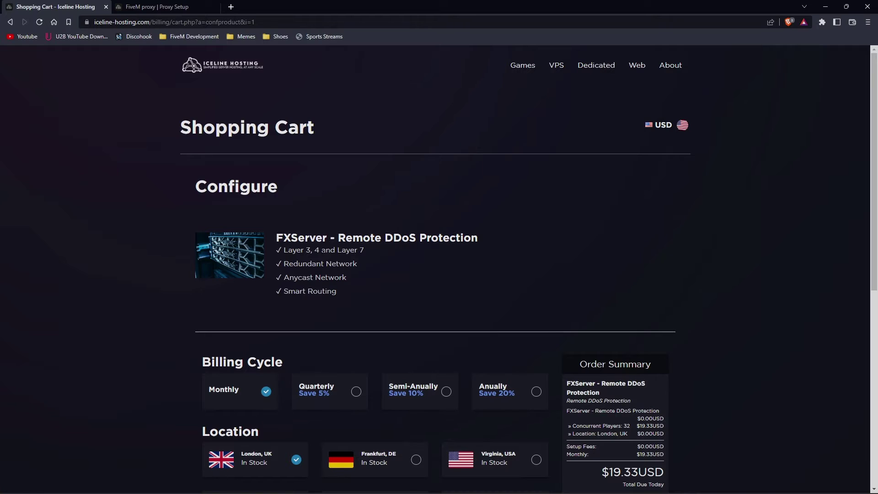
{"action": "scroll", "coordinate": [323, 258], "scroll_direction": "down", "scroll_amount": 1}
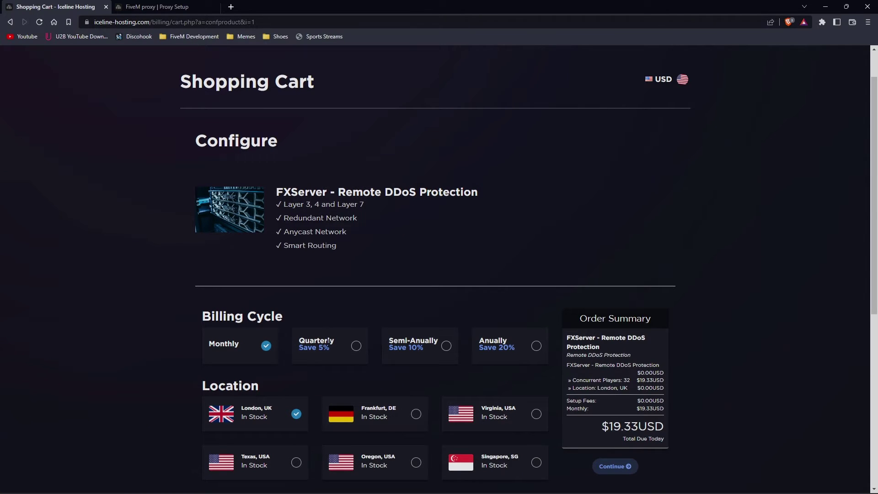
{"action": "left_click", "coordinate": [356, 347]}
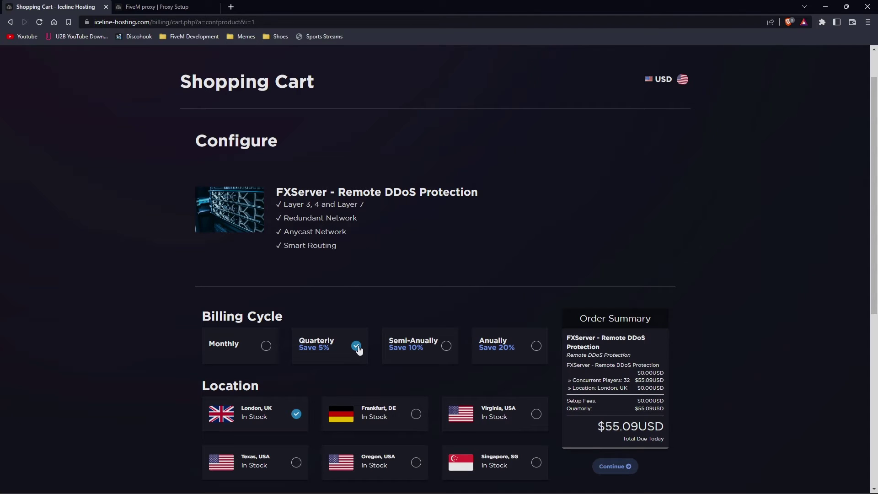
{"action": "scroll", "coordinate": [358, 349], "scroll_direction": "down", "scroll_amount": 5}
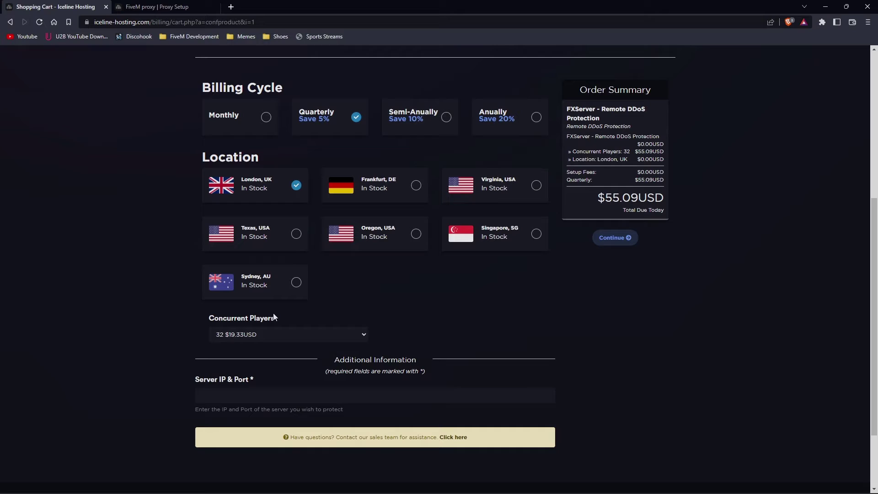
{"action": "left_click", "coordinate": [535, 193]}
Keep 32 players and paste 124.32.54.2:30120 as the Server IP & Port.
{"action": "left_click", "coordinate": [226, 335]}
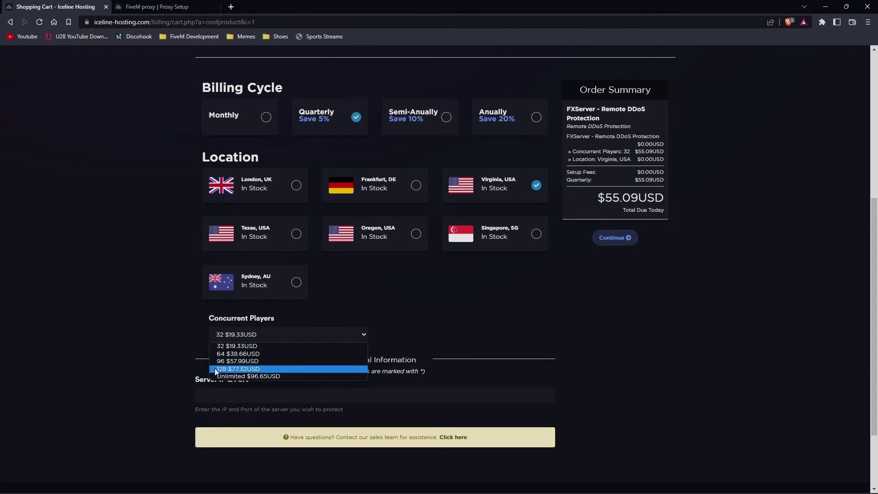
{"action": "left_click", "coordinate": [243, 396]}
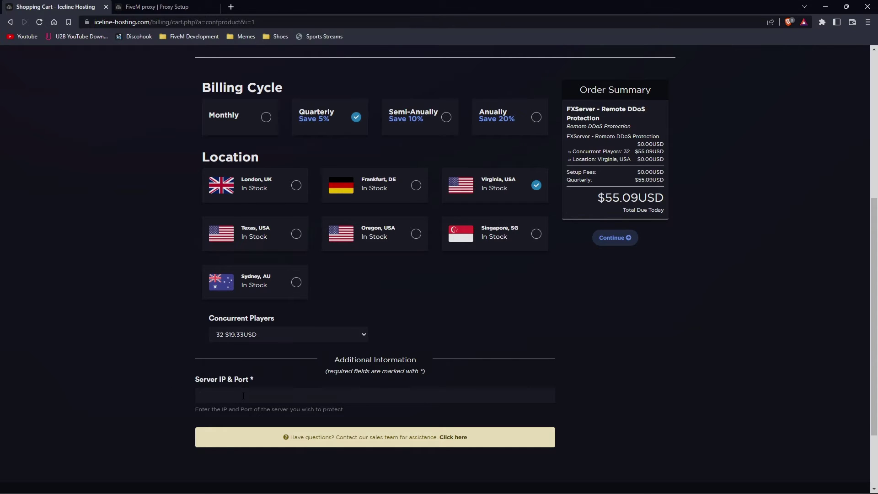
{"action": "type", "text": "124.32.54.2:30120"}
{"action": "double_click", "coordinate": [249, 396]}
{"action": "left_click", "coordinate": [112, 353]}
Enter and validate the 15% one-time discount promo code in the cart.
{"action": "left_click", "coordinate": [623, 237]}
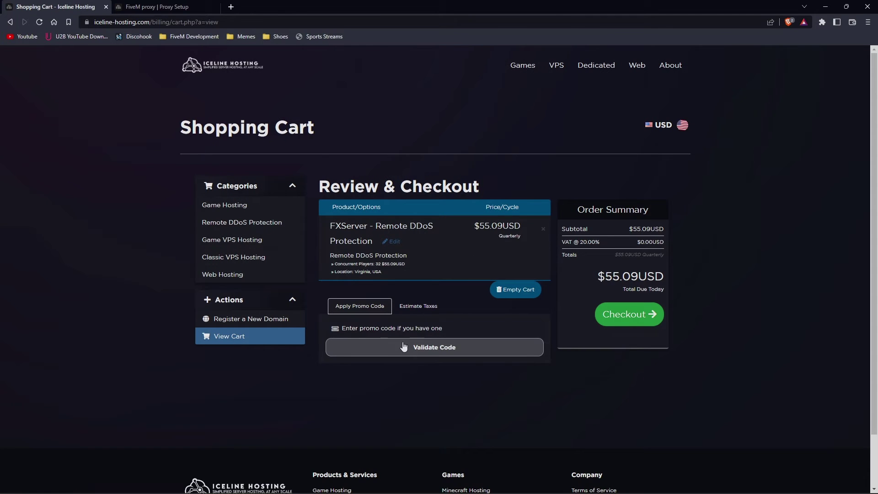
{"action": "left_click", "coordinate": [447, 347]}
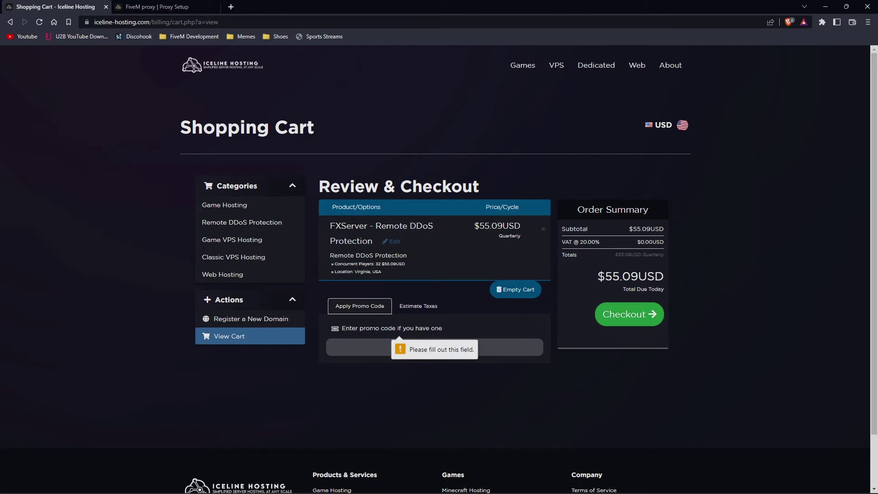
{"action": "type", "text": "Jor"}
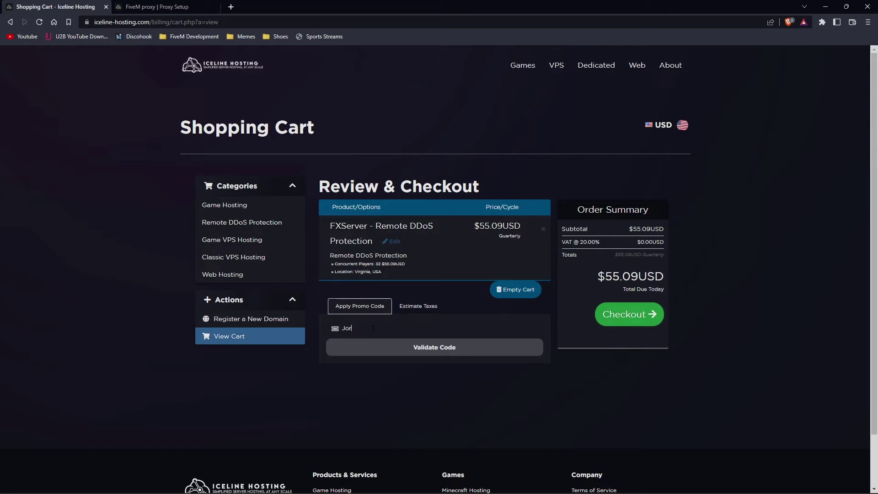
{"action": "type", "text": "dn2"}
{"action": "key", "text": "BackSpace"}
{"action": "key", "text": "BackSpace"}
{"action": "type", "text": "an2"}
{"action": "key", "text": "BackSpace"}
{"action": "type", "text": "2139"}
{"action": "left_click", "coordinate": [449, 353]}
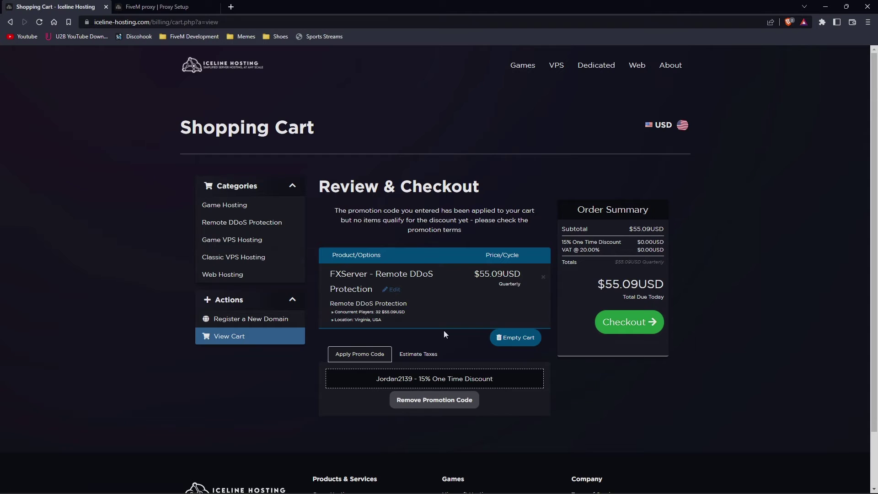
Proceed to checkout and scroll through the checkout form.
{"action": "left_click", "coordinate": [603, 331]}
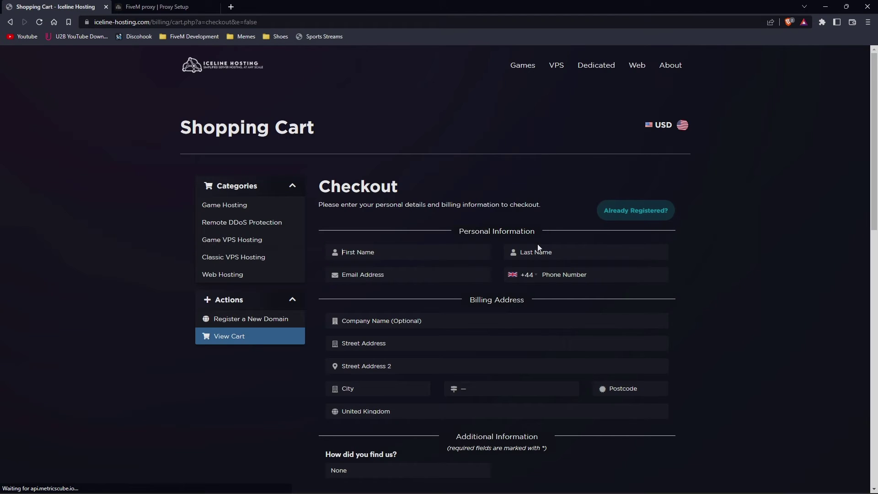
{"action": "scroll", "coordinate": [432, 252], "scroll_direction": "down", "scroll_amount": 3}
{"action": "scroll", "coordinate": [380, 365], "scroll_direction": "down", "scroll_amount": 2}
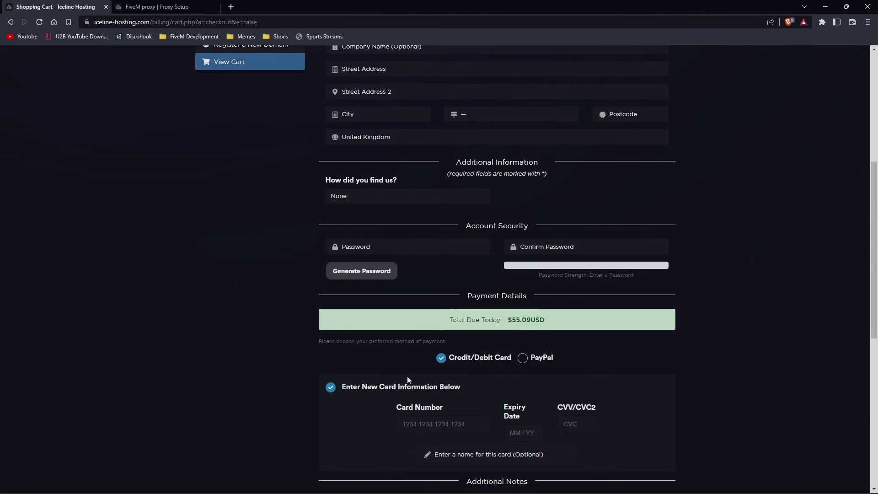
{"action": "scroll", "coordinate": [407, 376], "scroll_direction": "down", "scroll_amount": 3}
{"action": "scroll", "coordinate": [458, 393], "scroll_direction": "down", "scroll_amount": 3}
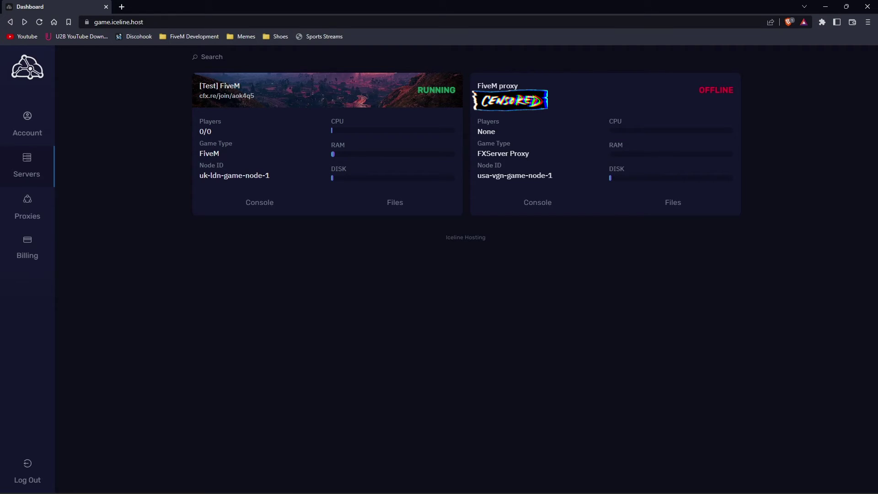
Copy the three server.cfg lines from the proxy's Setup Proxy instructions.
{"action": "left_click", "coordinate": [499, 94]}
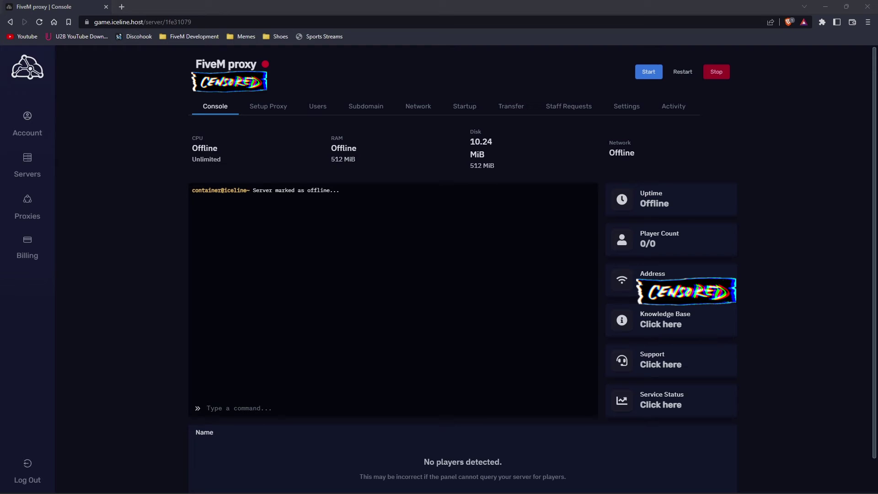
{"action": "left_click", "coordinate": [283, 107]}
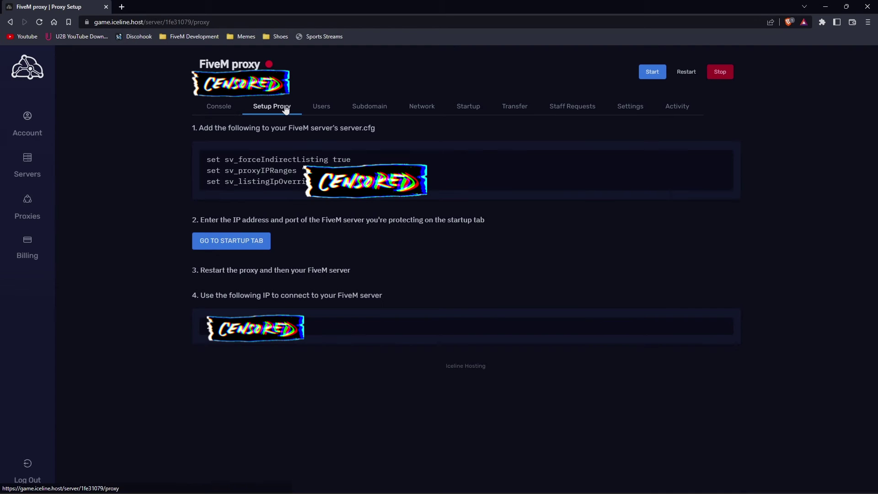
{"action": "double_click", "coordinate": [264, 161]}
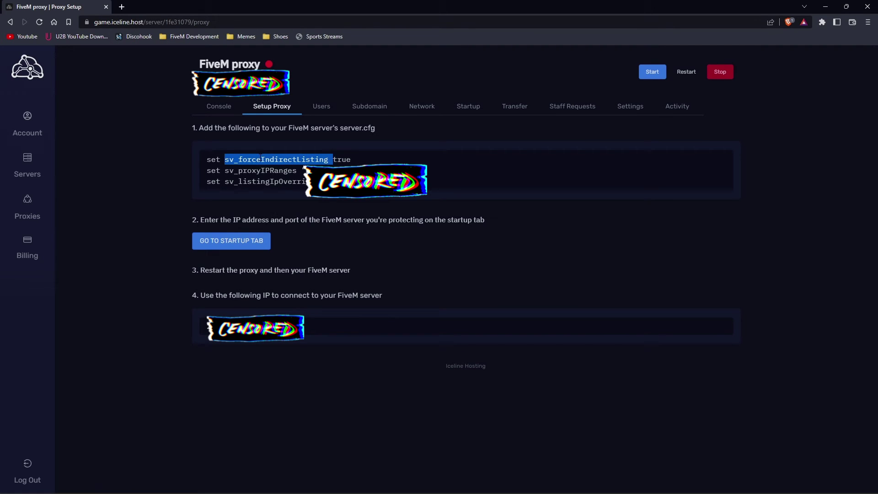
{"action": "right_click", "coordinate": [264, 175]}
{"action": "left_click", "coordinate": [243, 168]}
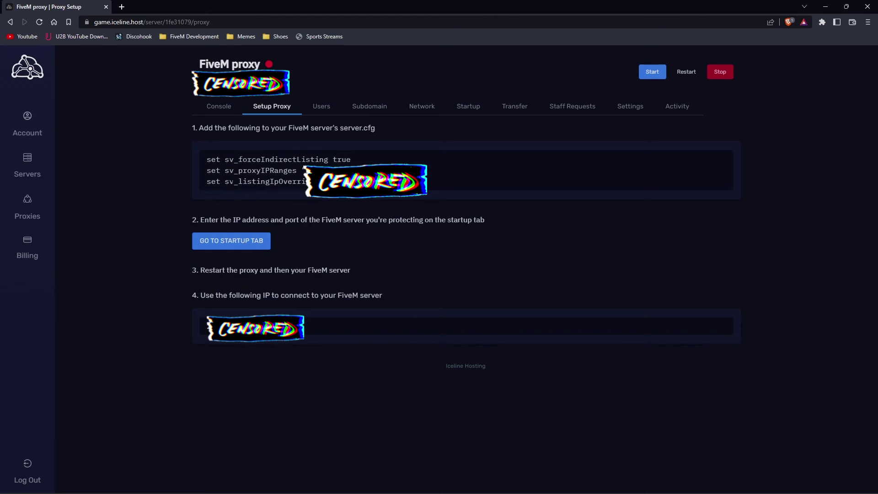
{"action": "left_click_drag", "start_coordinate": [307, 182], "coordinate": [207, 160]}
{"action": "key", "text": "alt+Tab"}
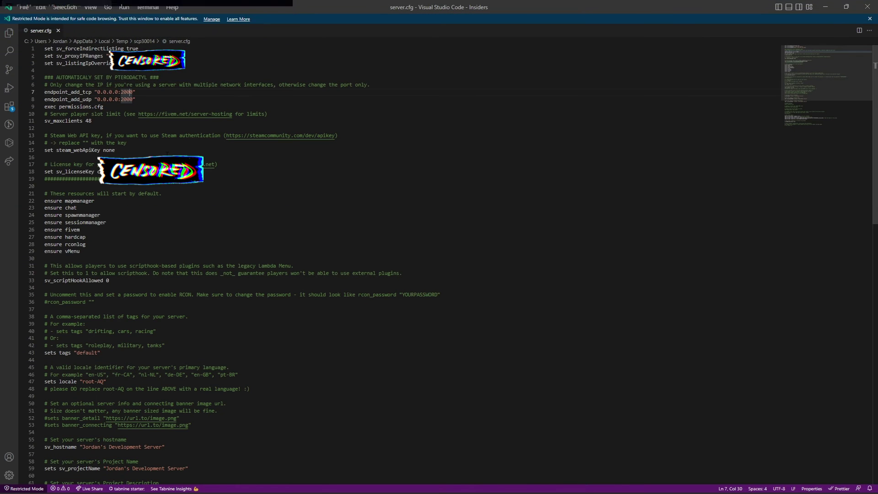
Select the three pasted proxy lines at the top of server.cfg to check them.
{"action": "mouse_move", "coordinate": [112, 63]}
{"action": "left_mouse_down"}
{"action": "mouse_move", "coordinate": [57, 63]}
{"action": "mouse_move", "coordinate": [44, 48]}
{"action": "left_mouse_up"}
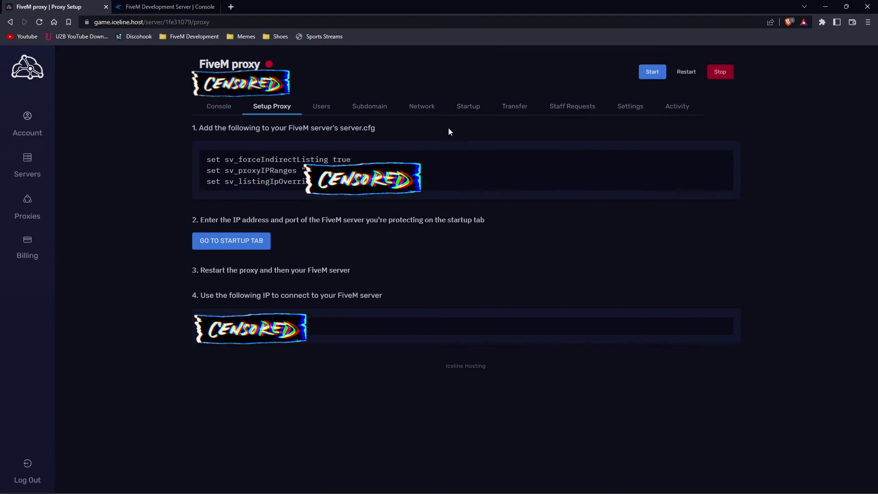
Set the proxy's Startup Server IP & Port to 147.124.197.42:2000.
{"action": "left_click", "coordinate": [246, 240]}
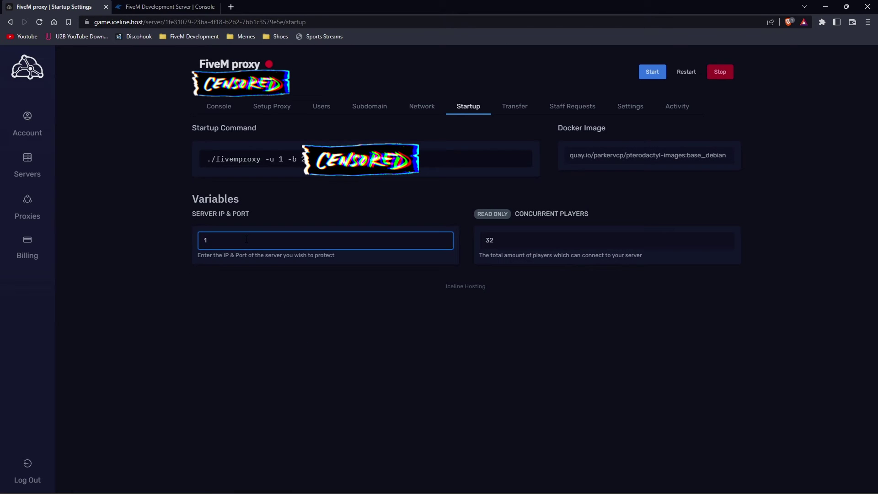
{"action": "double_click", "coordinate": [246, 240]}
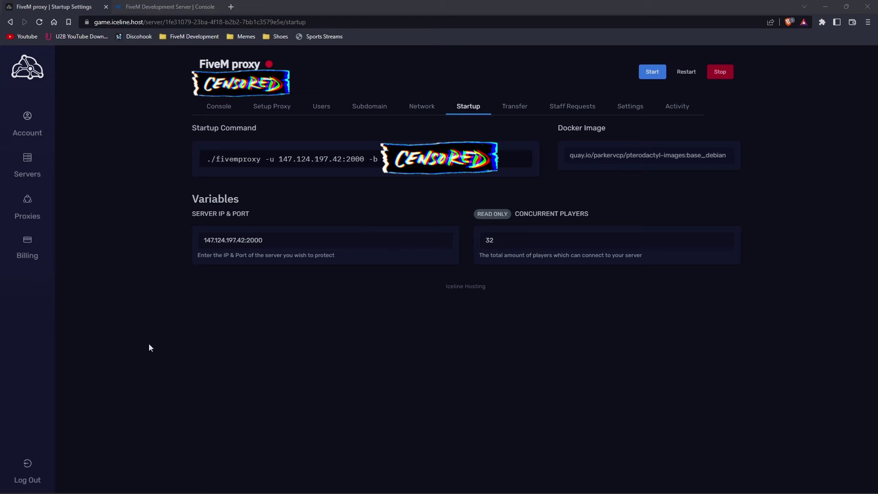
{"action": "left_click", "coordinate": [270, 111]}
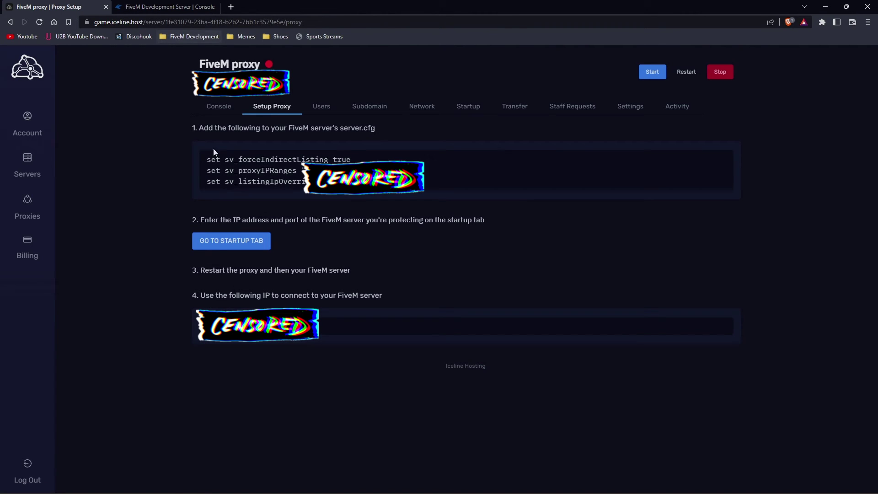
{"action": "left_click_drag", "start_coordinate": [202, 270], "coordinate": [319, 266]}
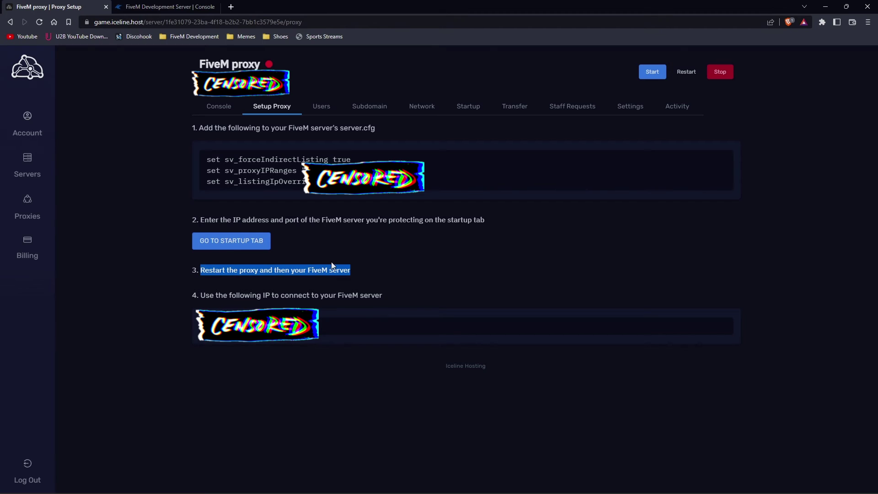
Start the FiveM proxy from its console.
{"action": "left_click", "coordinate": [222, 107]}
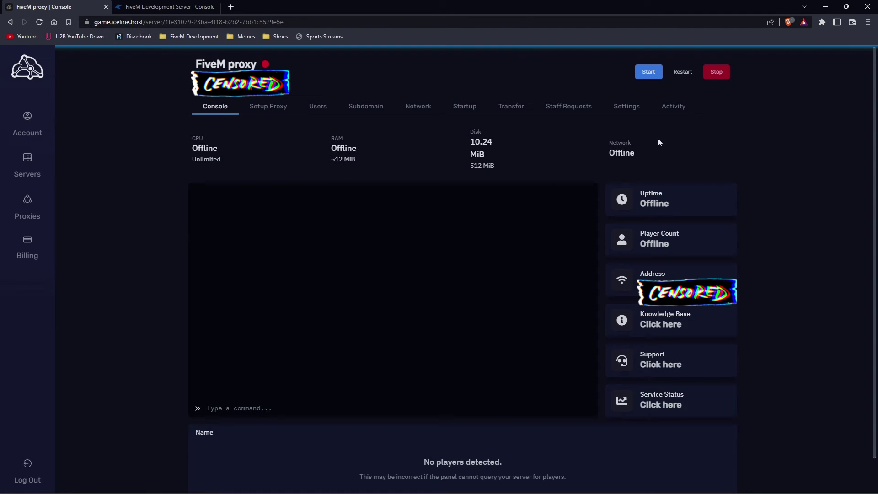
{"action": "left_click", "coordinate": [659, 75]}
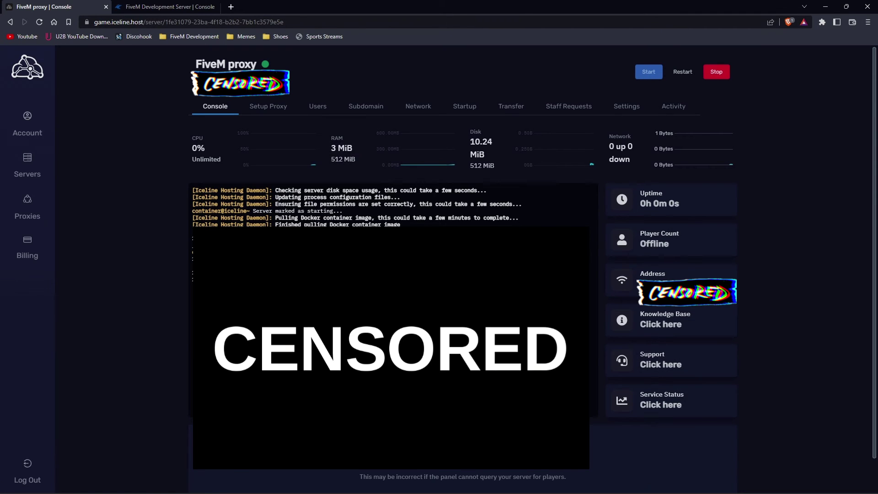
{"action": "left_click", "coordinate": [268, 107]}
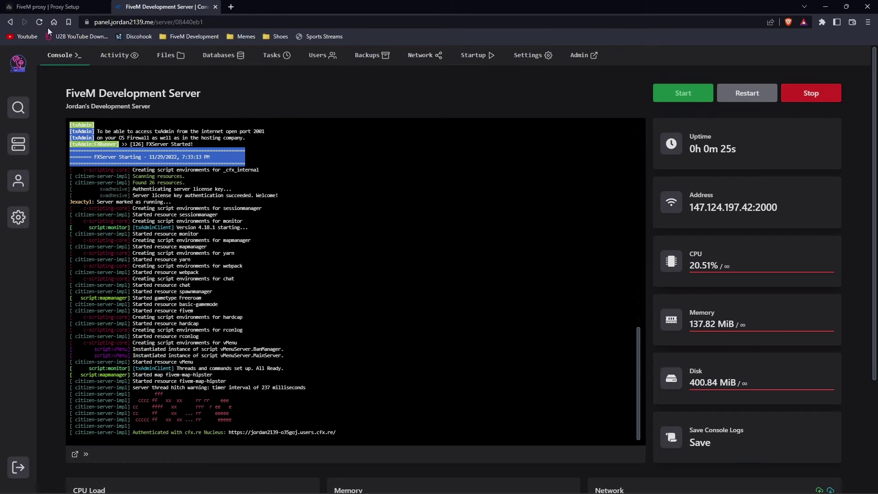
Switch to the FiveM proxy setup browser tab.
{"action": "left_click", "coordinate": [53, 6]}
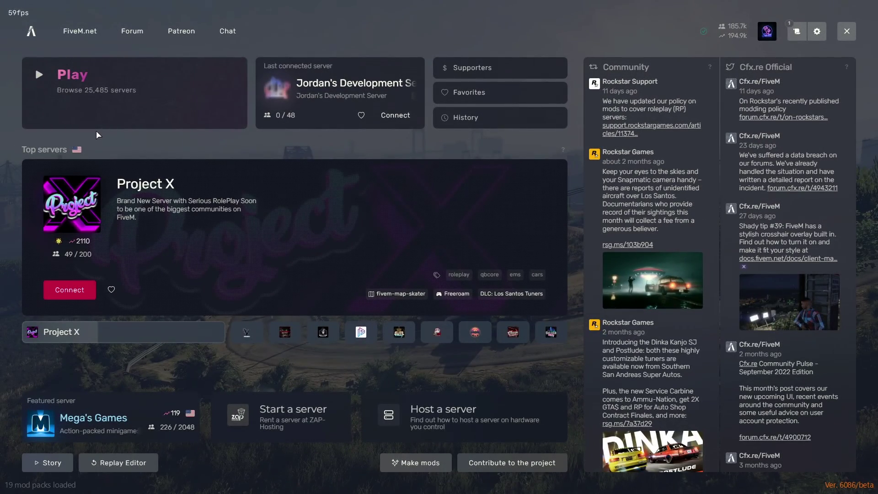
Search FiveM's server browser for the proxy address and connect to Jordan's Development Server.
{"action": "left_click", "coordinate": [123, 125]}
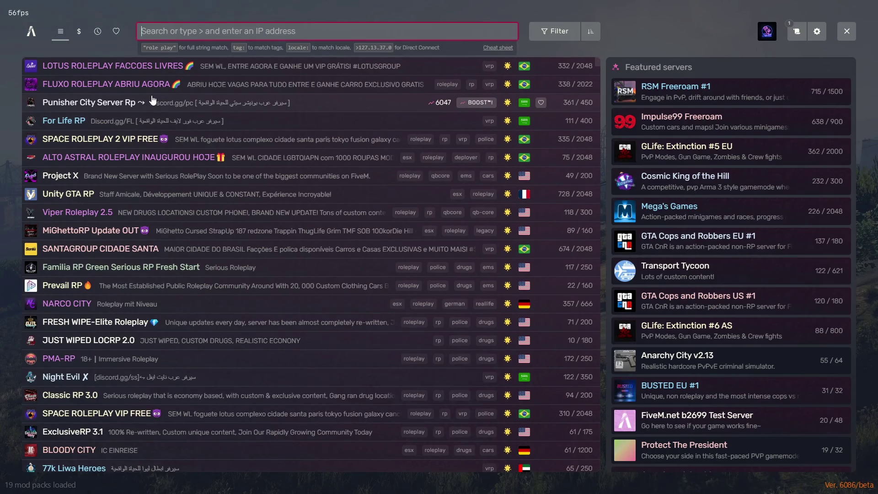
{"action": "type", "text": ">"}
{"action": "key", "text": "ctrl+v"}
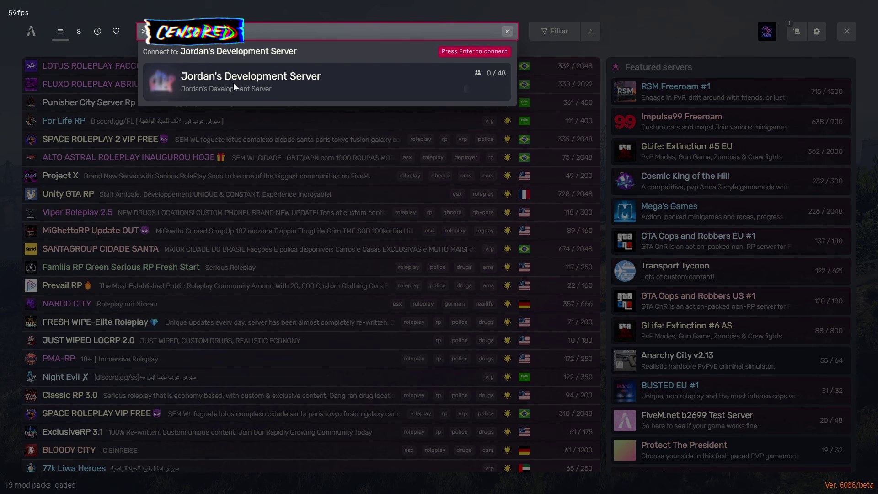
{"action": "key", "text": "F8"}
{"action": "type", "text": "c"}
{"action": "key", "text": "BackSpace"}
{"action": "key", "text": "F8"}
{"action": "left_click", "coordinate": [316, 74]}
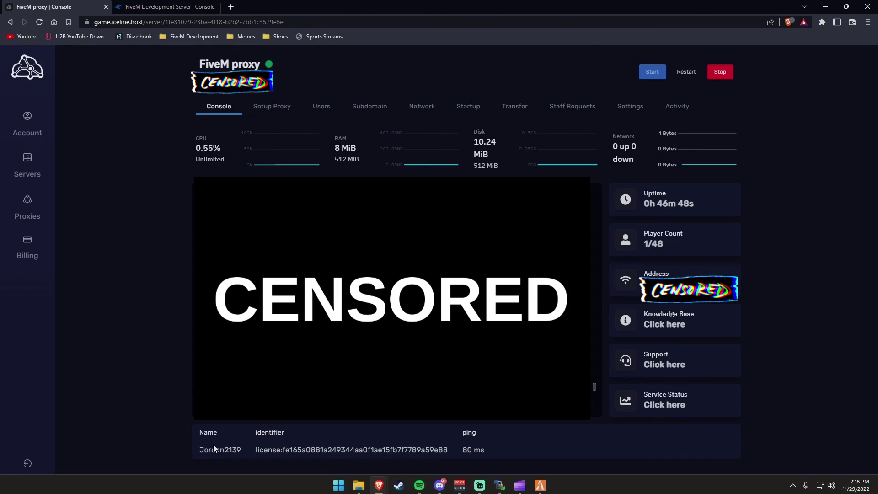
{"action": "left_click_drag", "start_coordinate": [213, 449], "coordinate": [274, 453]}
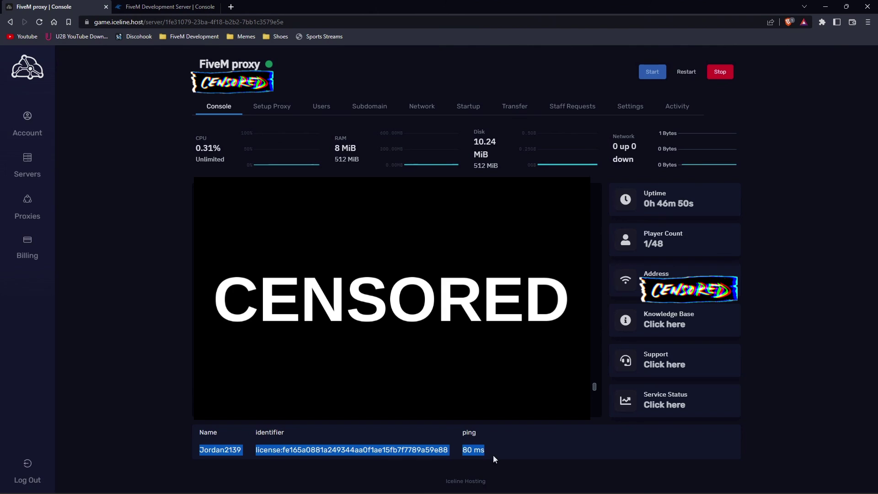
{"action": "left_click", "coordinate": [509, 453]}
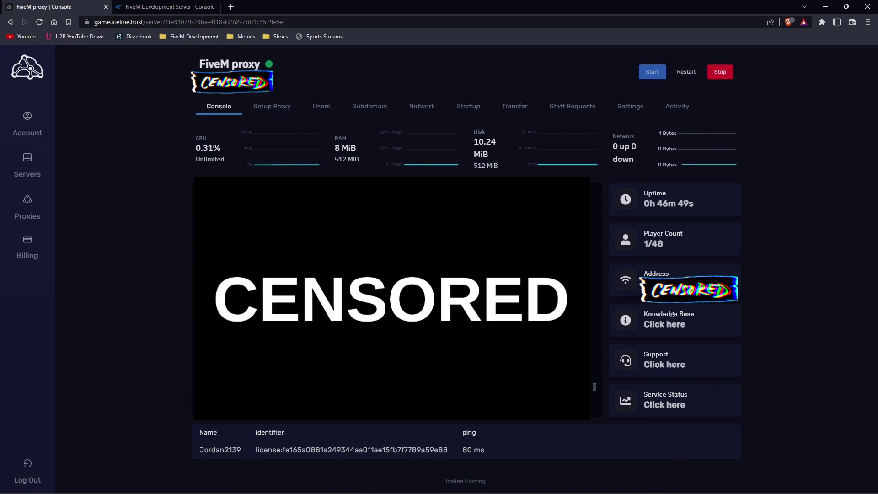
{"action": "left_click_drag", "start_coordinate": [199, 449], "coordinate": [268, 451]}
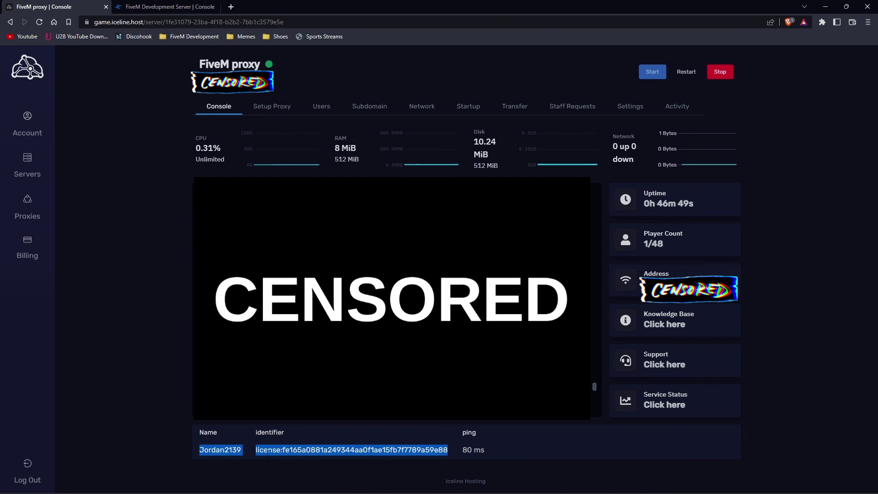
{"action": "left_click", "coordinate": [509, 453]}
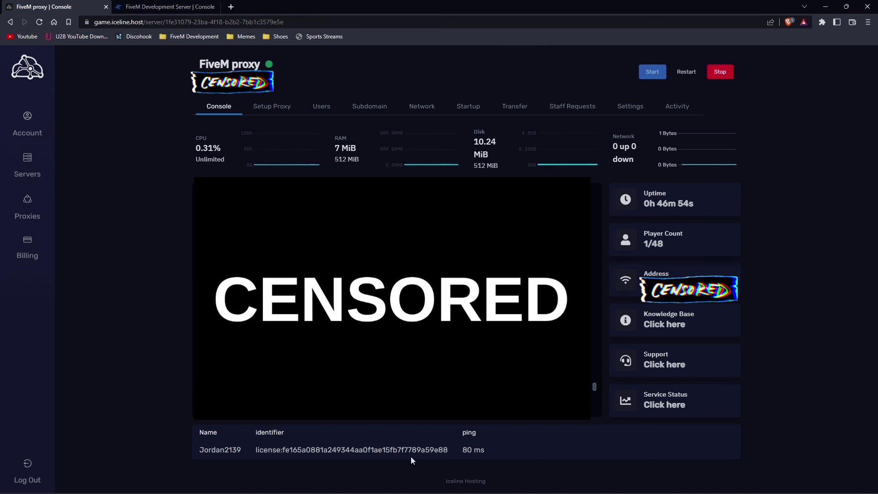
{"action": "left_click_drag", "start_coordinate": [200, 449], "coordinate": [361, 451]}
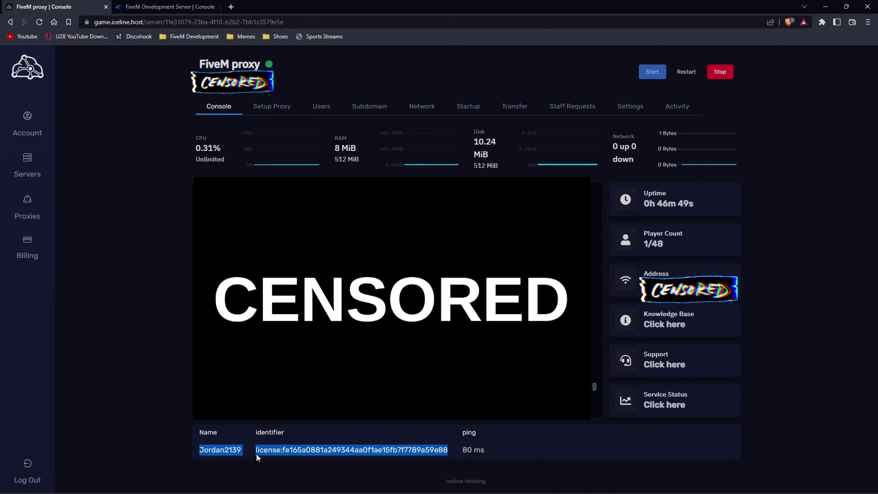
{"action": "left_click", "coordinate": [509, 453]}
{"action": "left_click", "coordinate": [411, 459]}
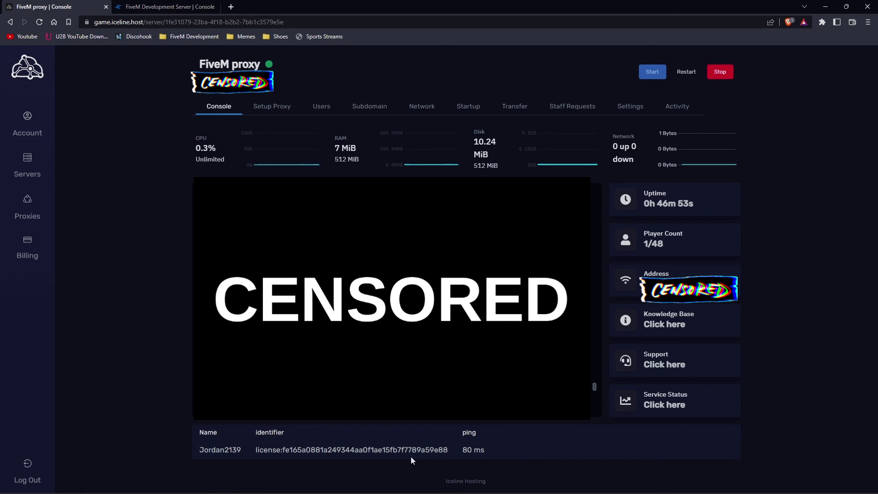